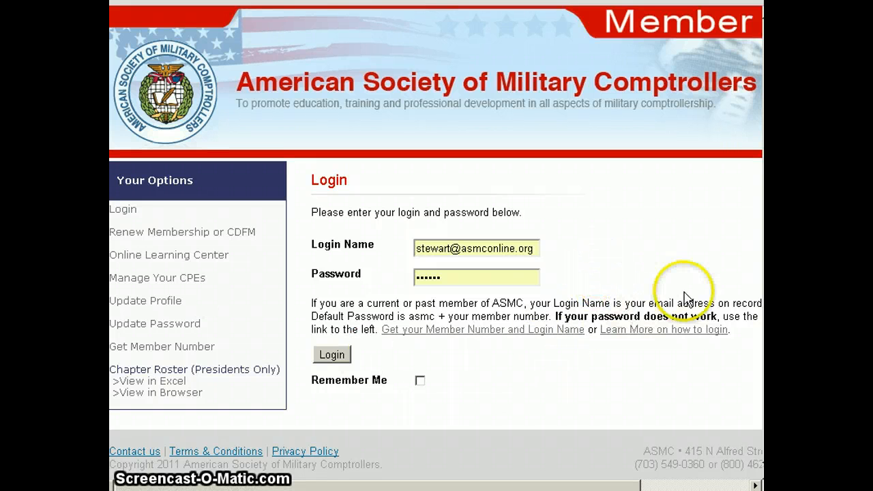
Log in to the member portal and read the detailed instructions for managing CPEs.
click(334, 355)
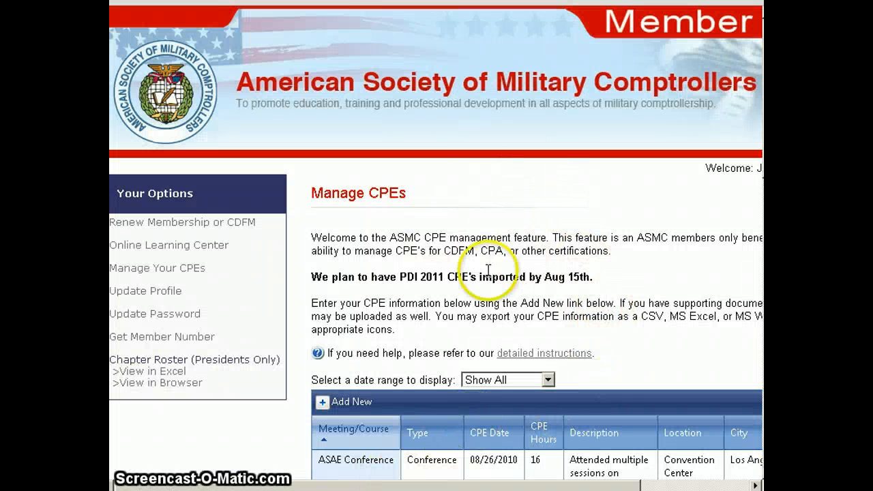
click(575, 353)
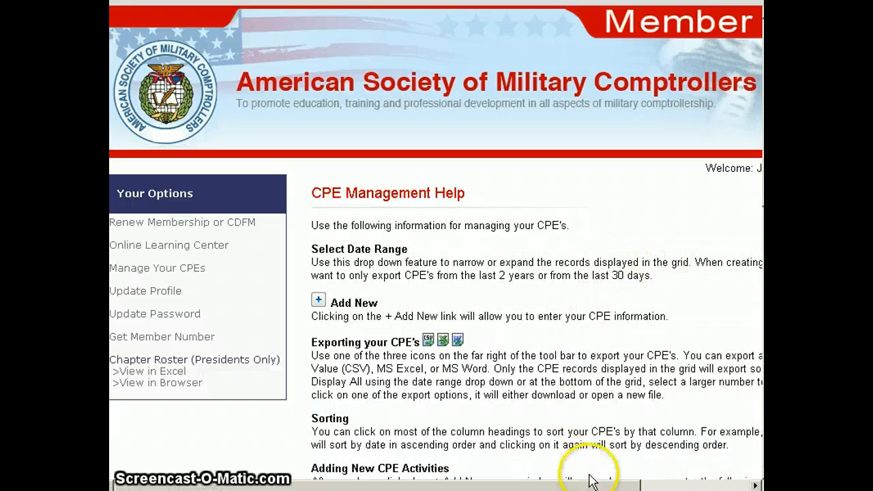
drag(592, 488, 649, 488)
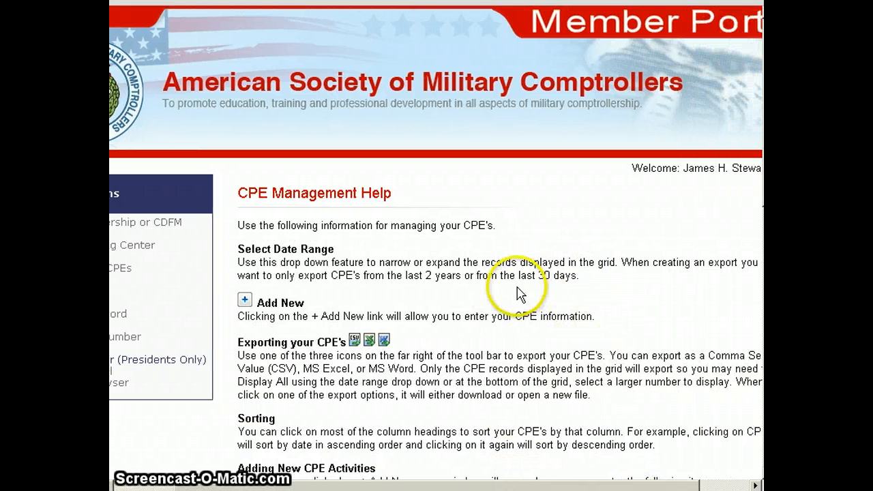
scroll(519, 297, down, 10)
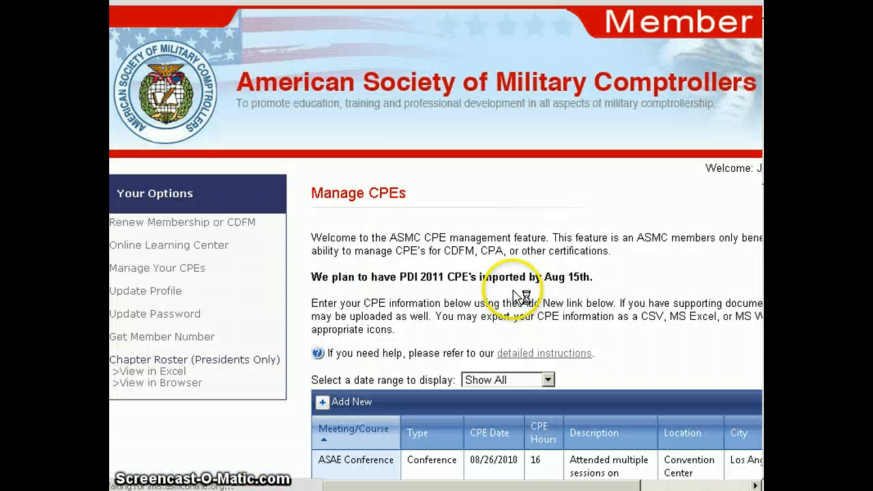
Start a new CPE activity called "Test Demo" with type Webinar and CPE date 8/18/2011.
drag(497, 484, 577, 483)
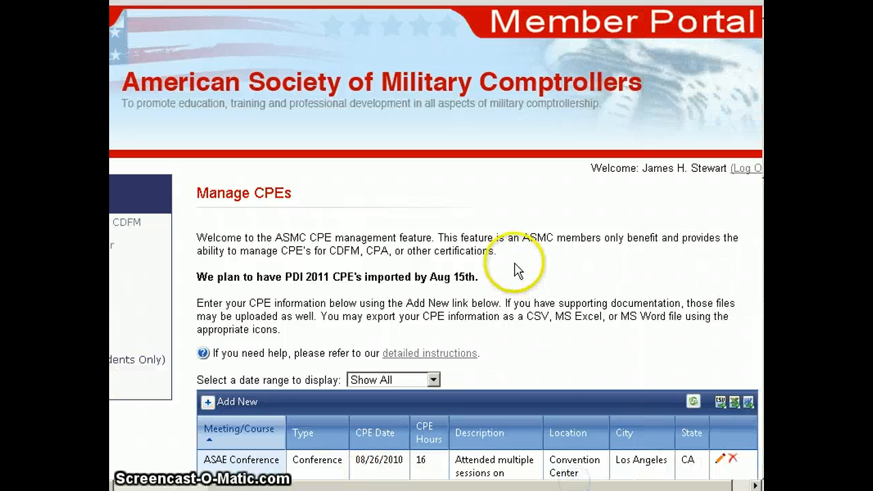
scroll(599, 286, down, 3)
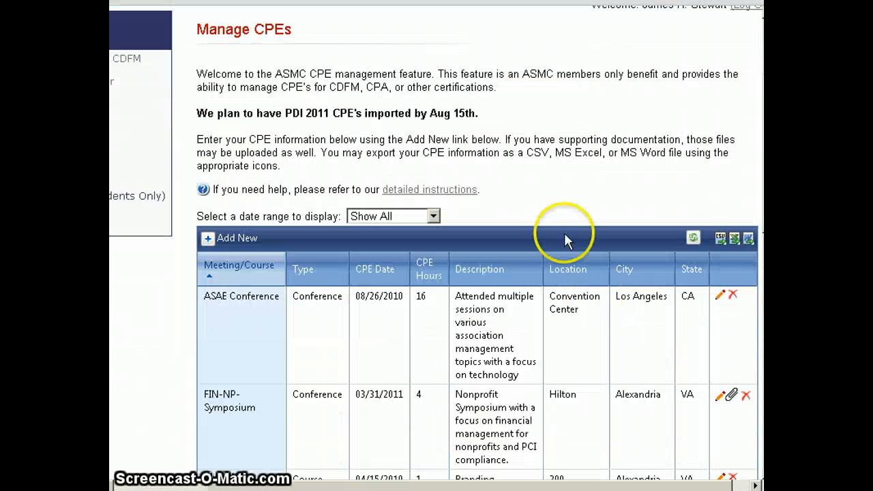
click(207, 240)
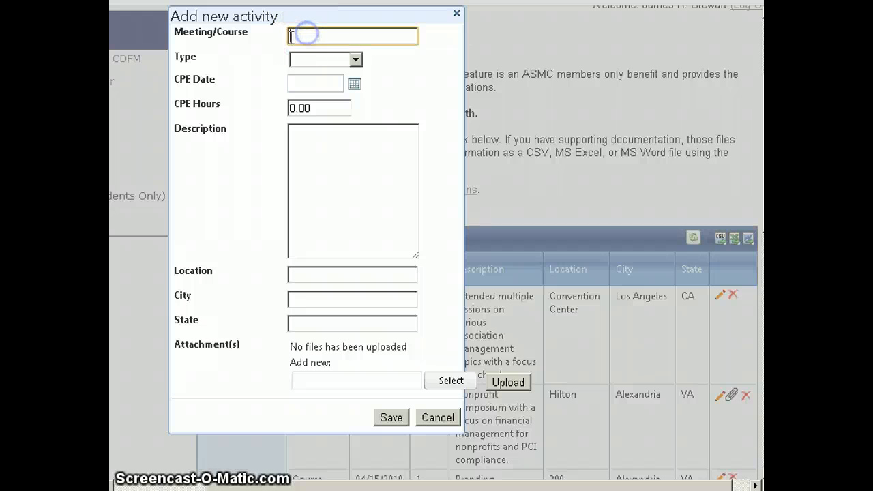
text(Test Demo)
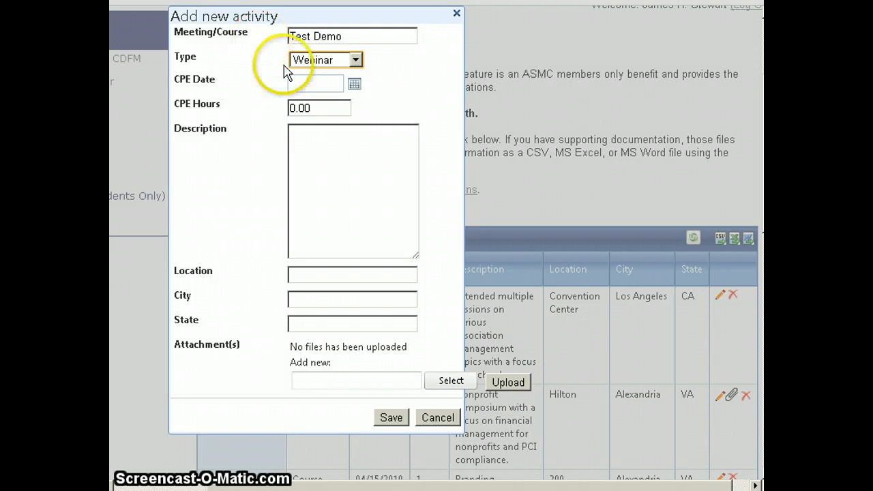
click(312, 83)
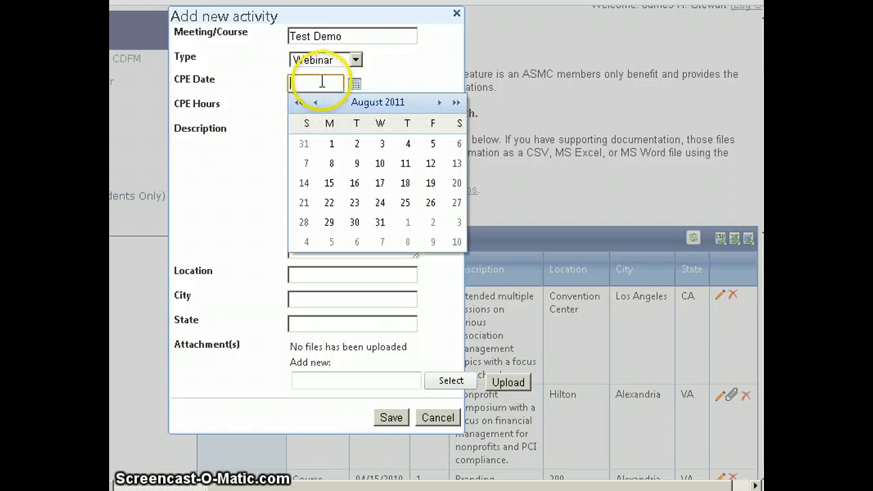
click(412, 191)
Set the activity's CPE hours to 0.5 and enter the description "This is a test demo webinar.".
click(332, 106)
double_click(301, 108)
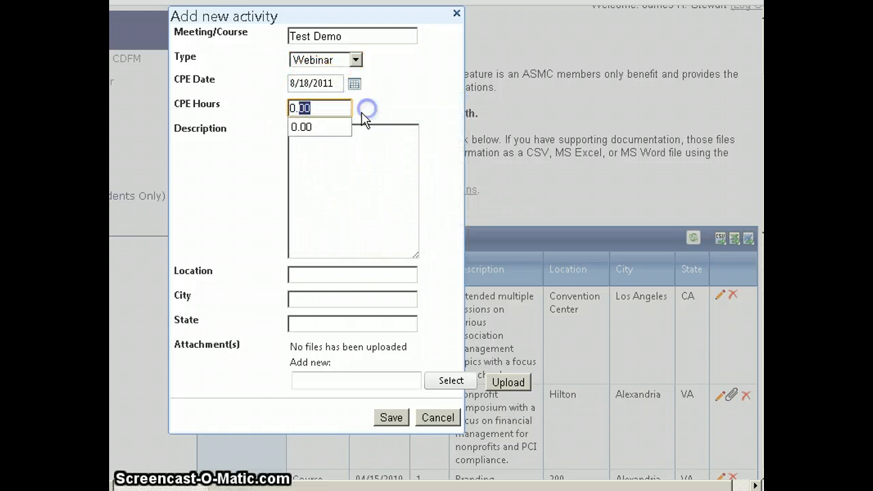
text(5)
click(372, 169)
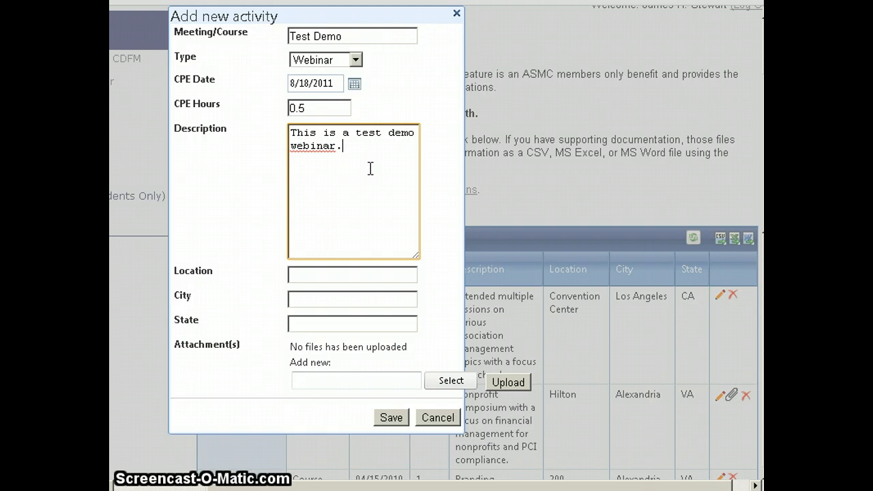
Enter Webinar as the location, Alexandria as the city and VA as the state, and save the new activity.
click(345, 270)
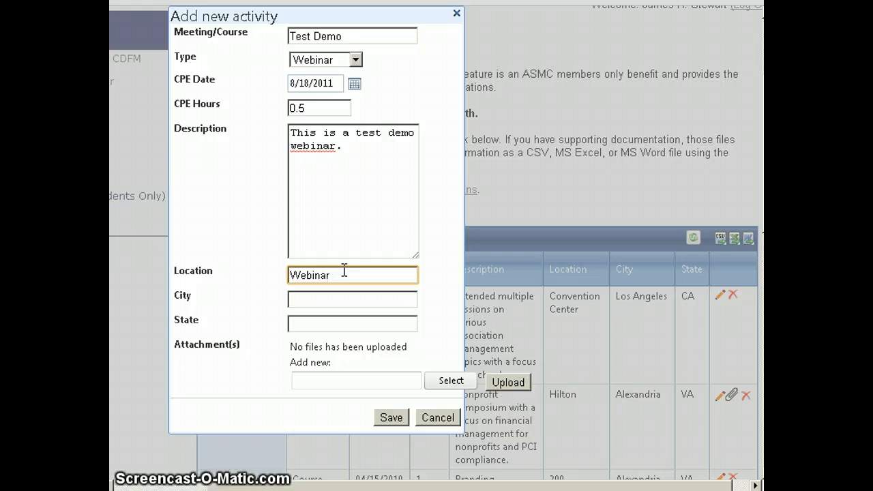
key(Tab)
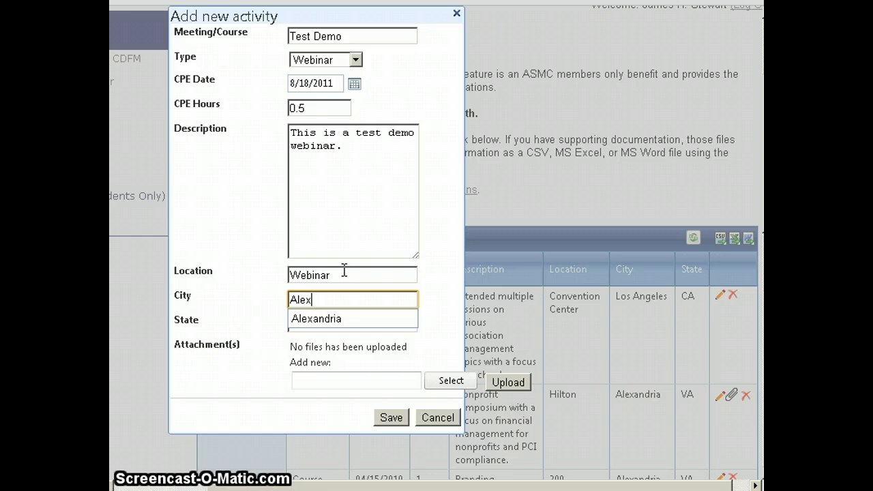
key(Tab)
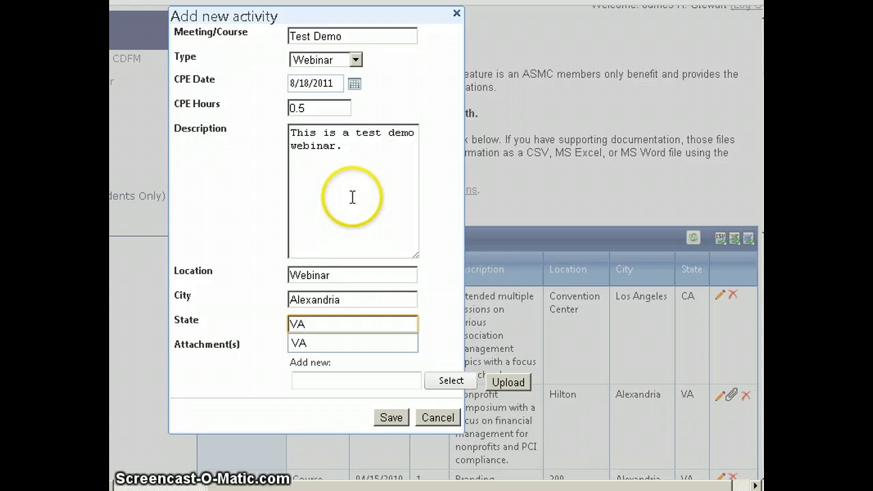
click(345, 146)
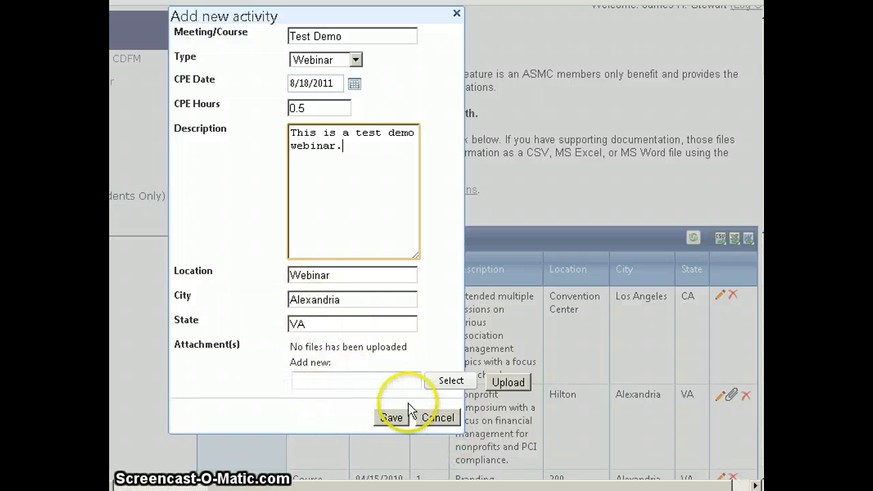
click(391, 419)
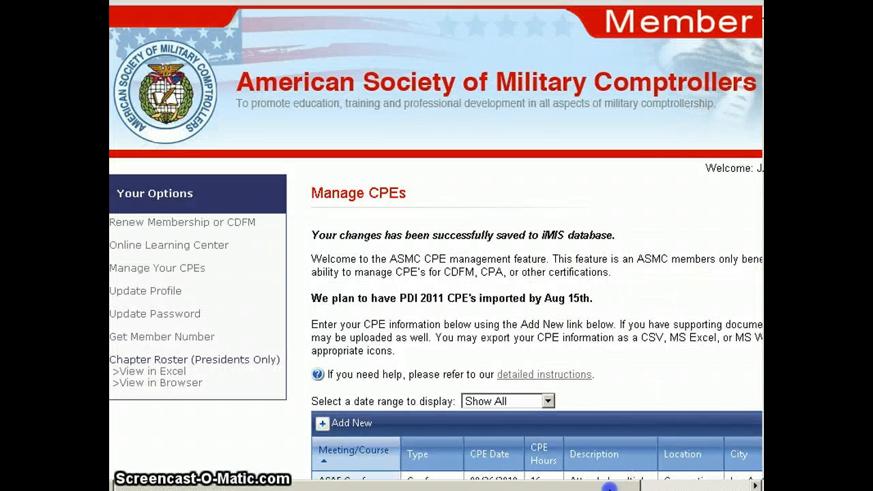
Sort the CPE records by state.
drag(609, 488, 715, 478)
scroll(604, 152, down, 6)
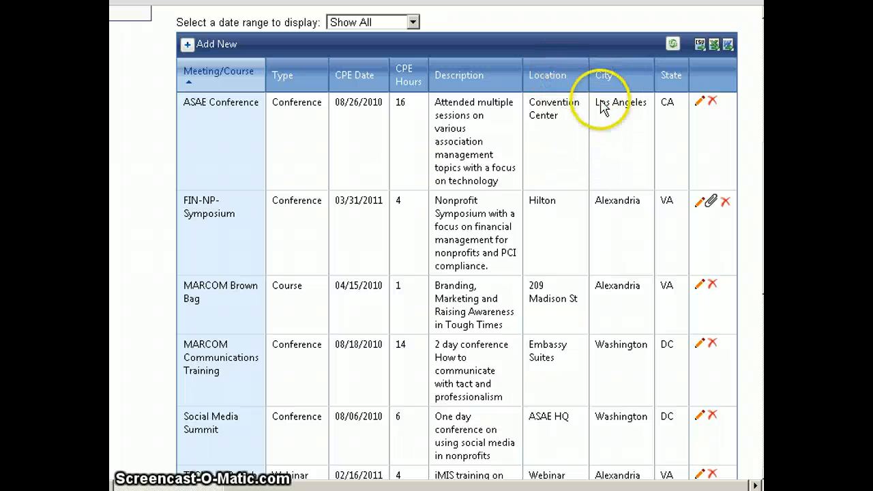
click(672, 78)
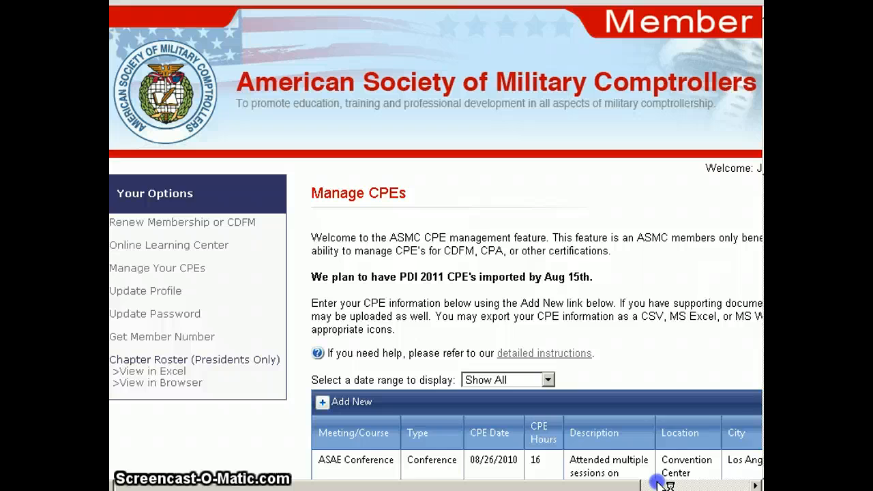
Sort the CPE records by location in descending order.
drag(656, 482, 688, 482)
scroll(437, 273, down, 5)
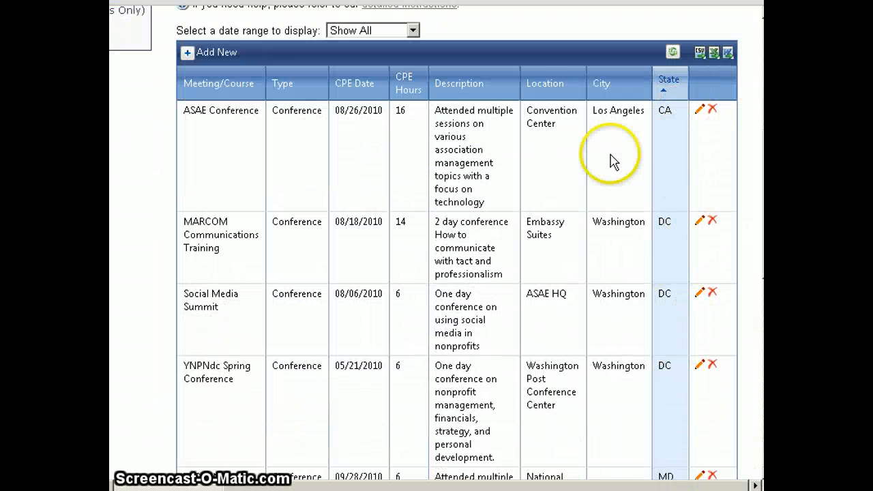
click(538, 83)
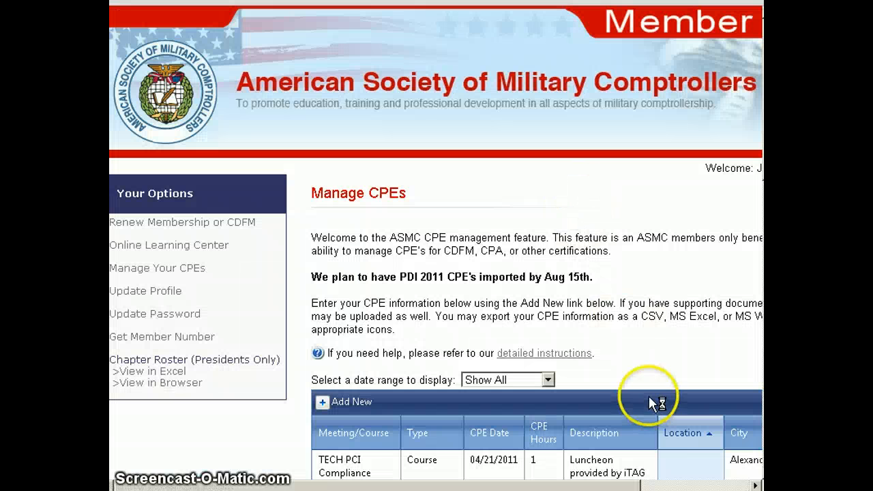
scroll(689, 205, down, 4)
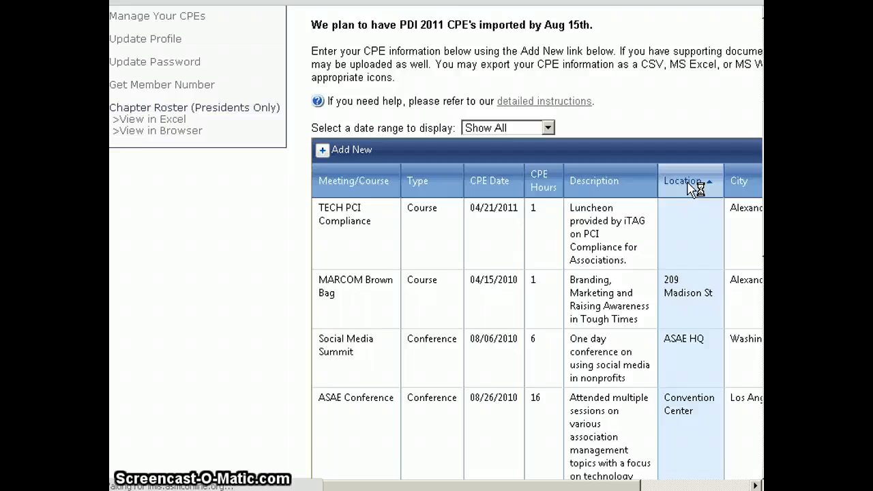
scroll(706, 203, down, 5)
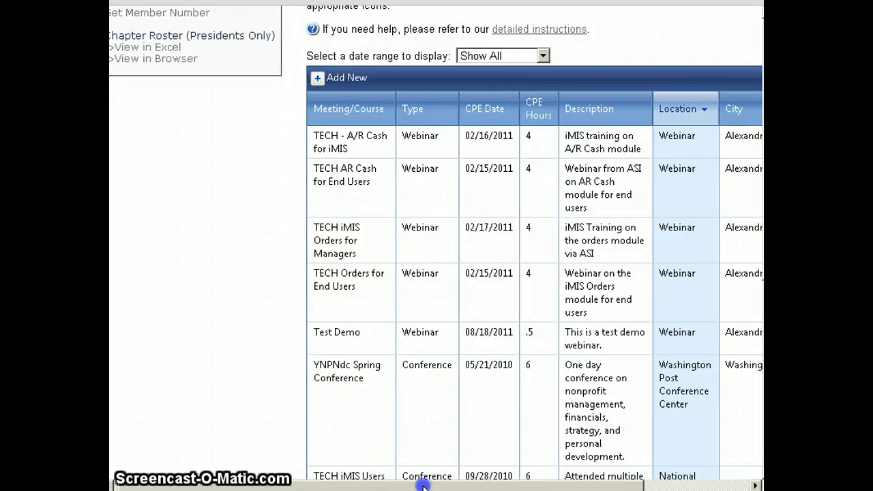
Edit the Test Demo activity to upload CDFM_Enrollment_Form (1).pdf from the desktop as an attachment, and save it.
drag(419, 487, 564, 487)
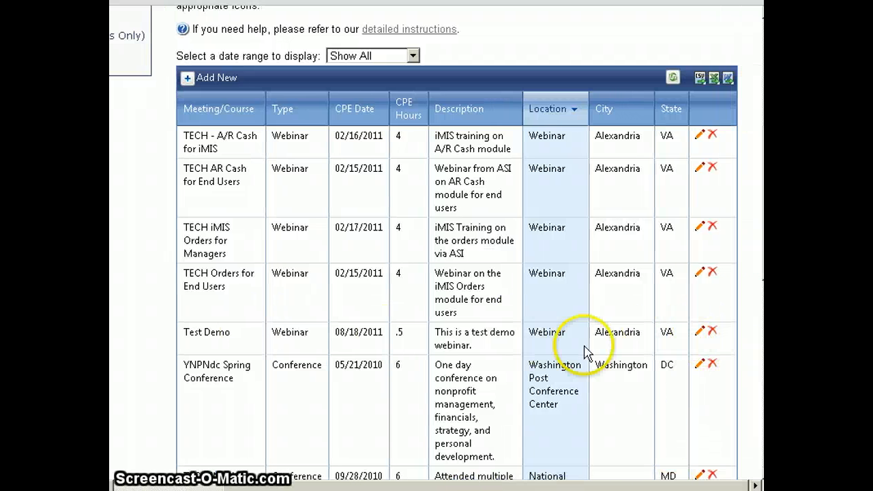
click(700, 332)
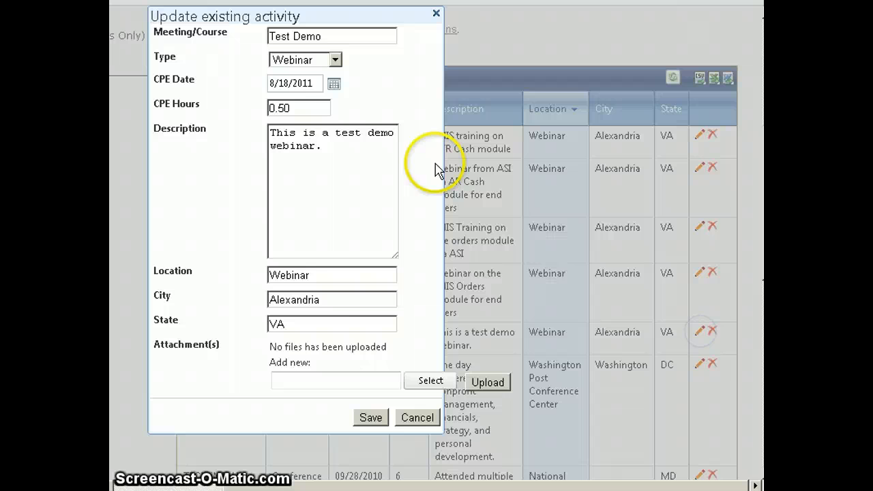
click(303, 382)
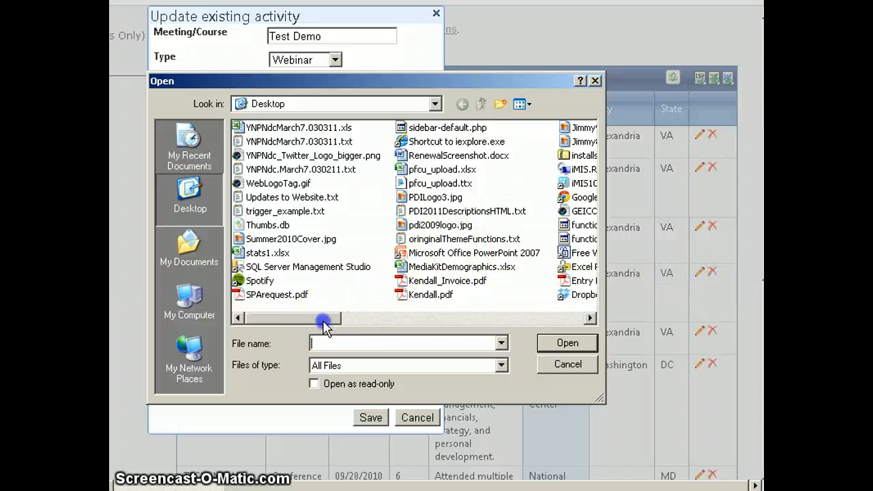
drag(324, 326, 461, 326)
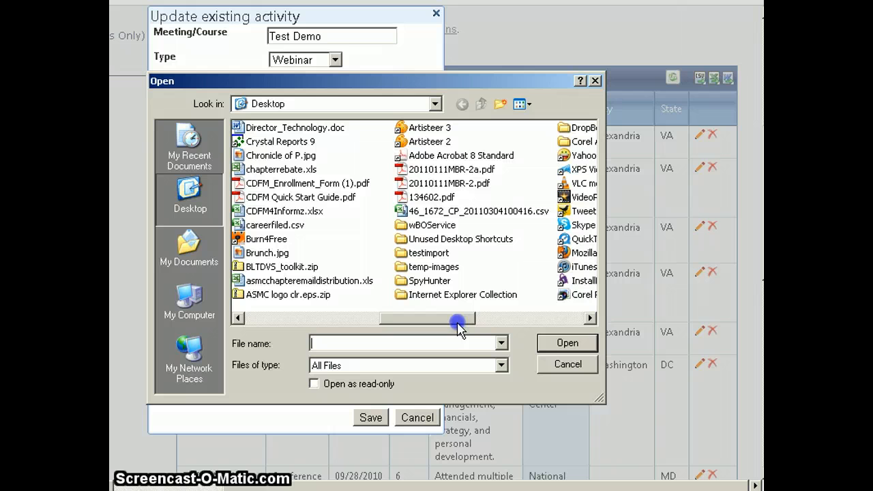
click(335, 185)
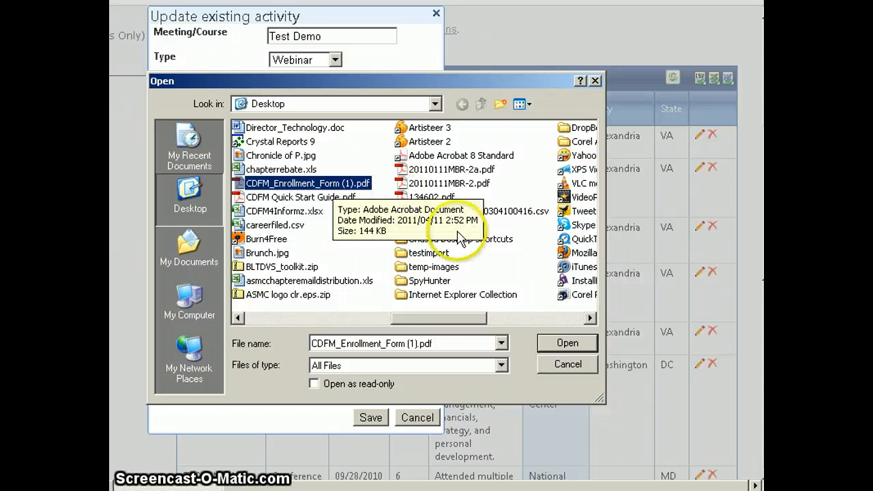
click(569, 344)
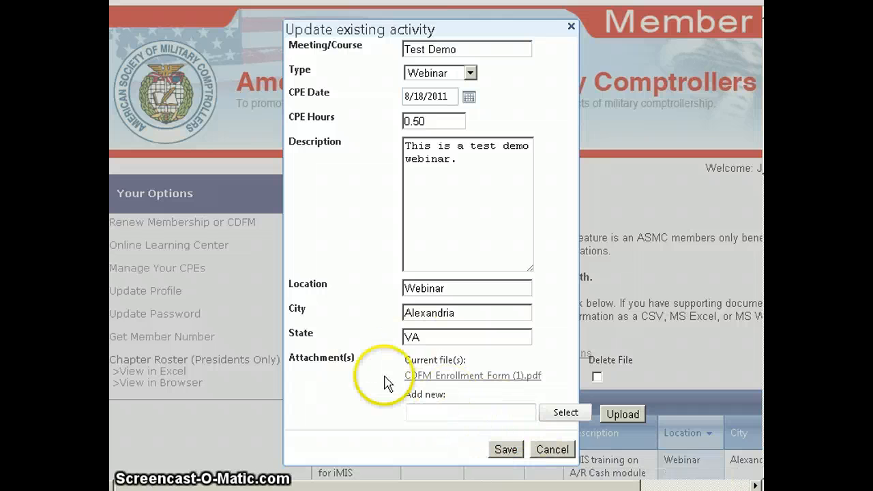
click(506, 450)
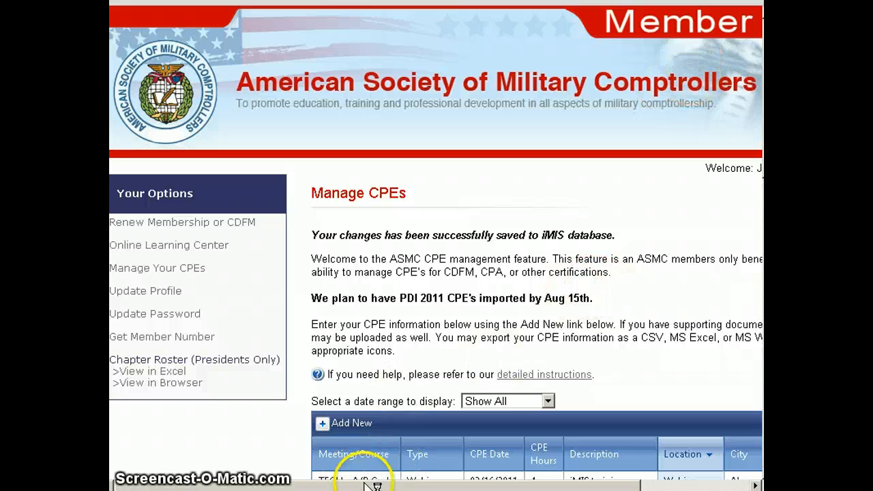
Delete the CDFM Enrollment Form (1).pdf attachment from the Test Demo activity, save it, and check its record in the list.
scroll(614, 328, down, 5)
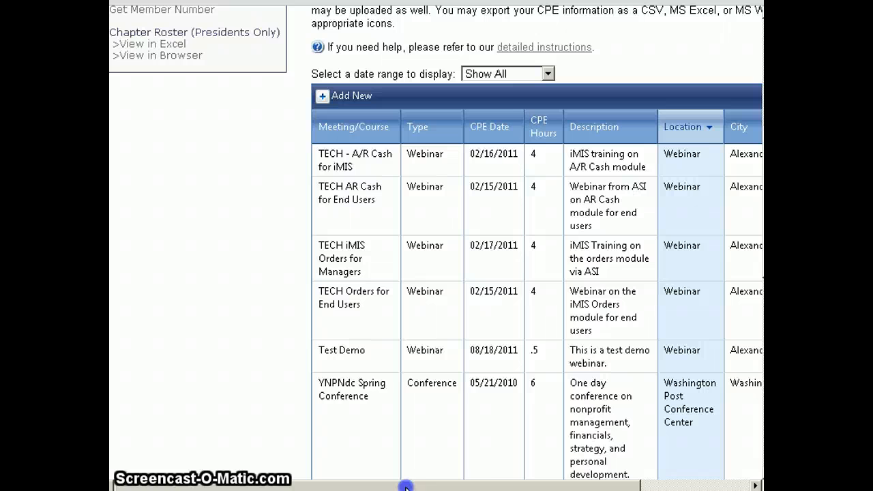
drag(406, 486, 539, 486)
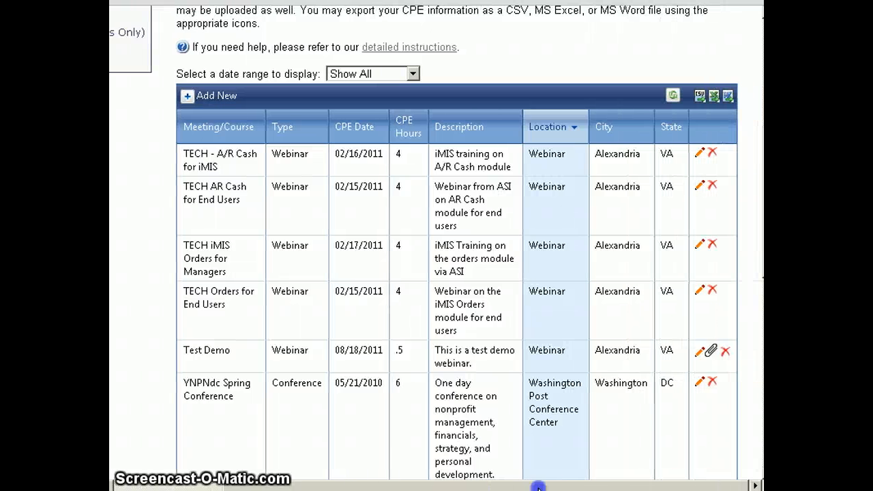
click(713, 352)
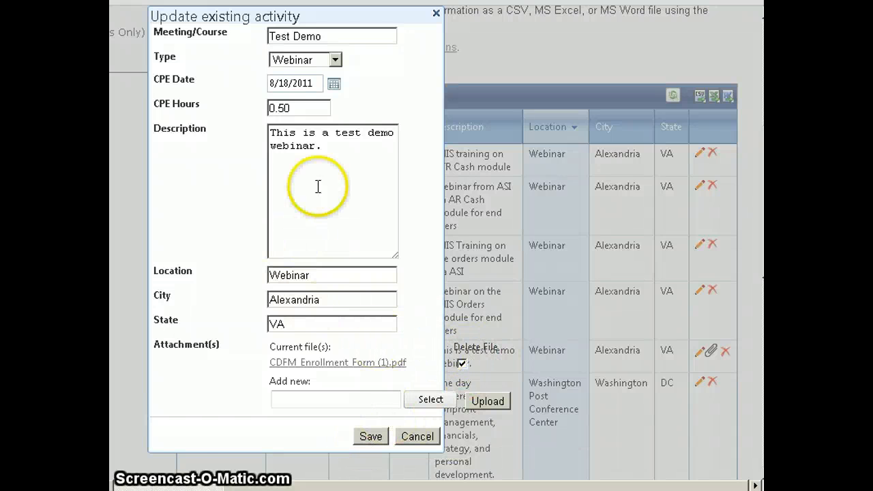
click(368, 438)
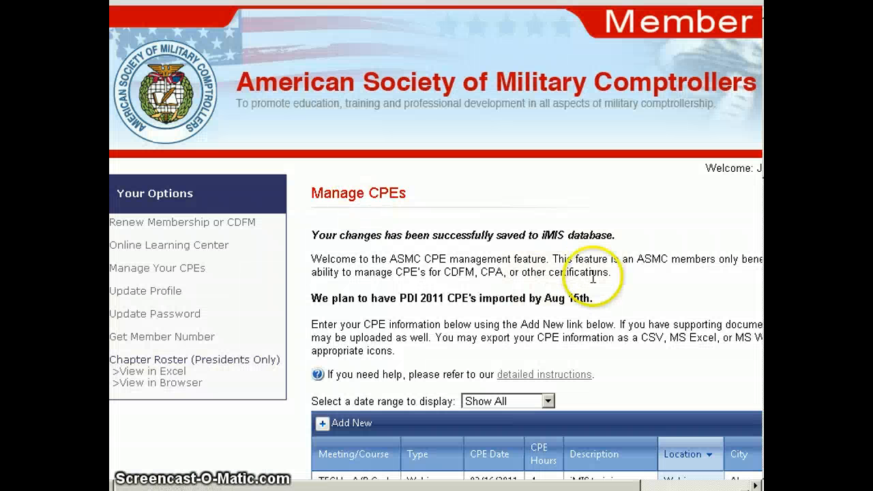
drag(590, 485, 678, 484)
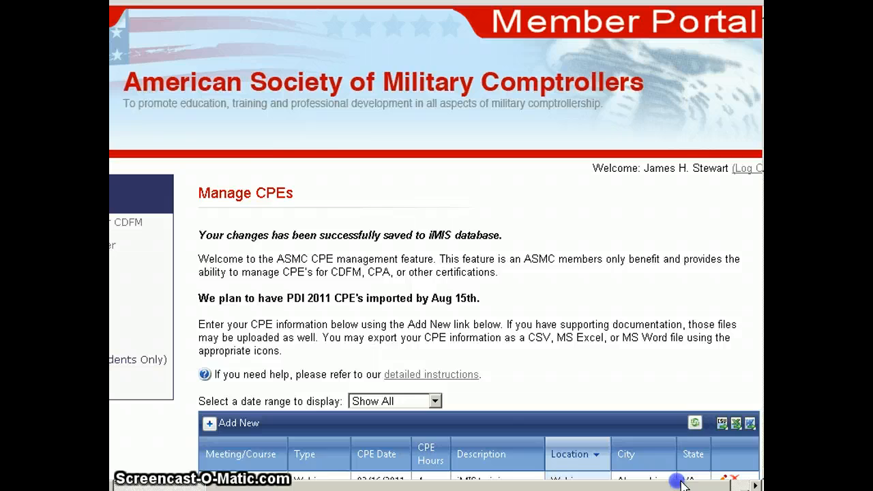
scroll(639, 316, down, 3)
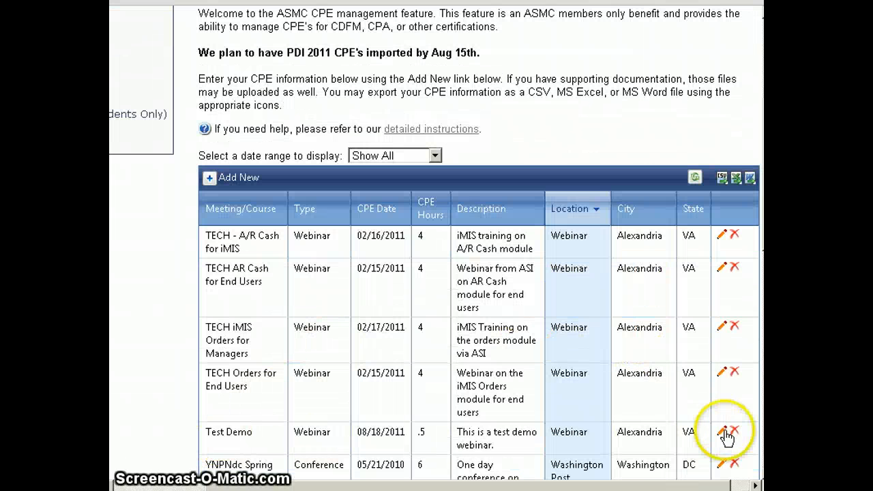
Delete the Test Demo record from the CPE list and confirm the deletion.
click(735, 433)
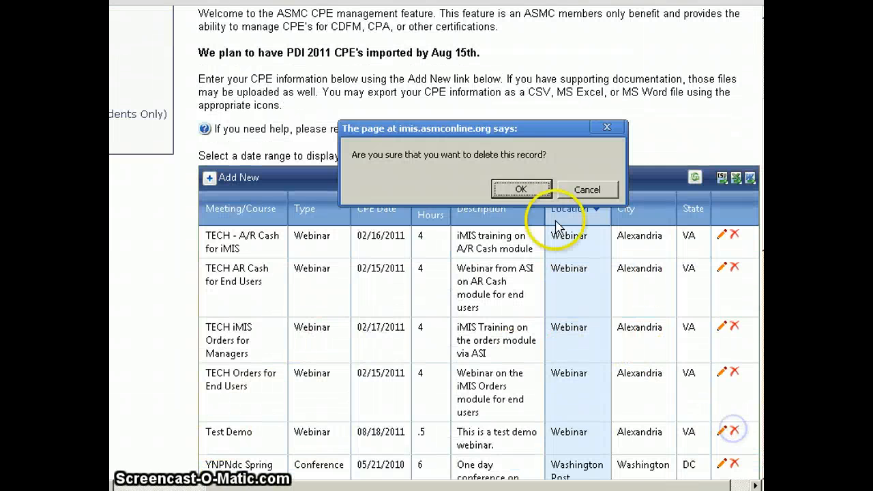
click(522, 190)
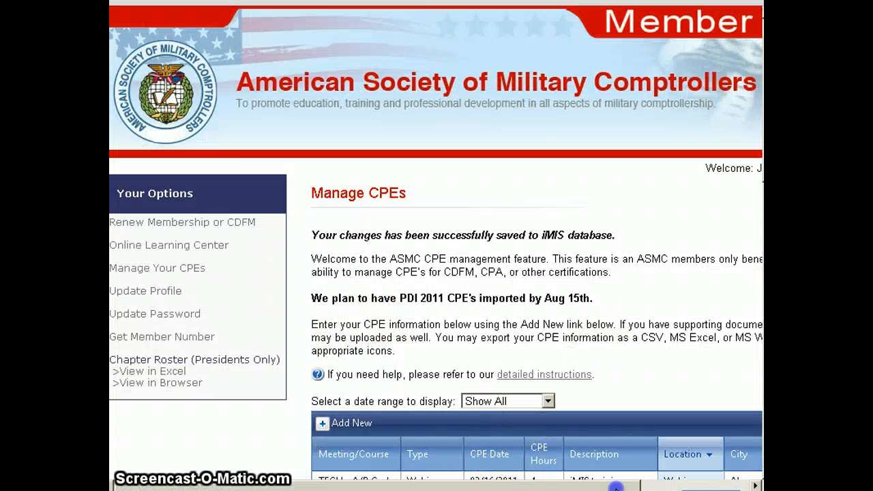
Filter the CPE list to show only records from the Last 6 Months.
scroll(523, 307, down, 5)
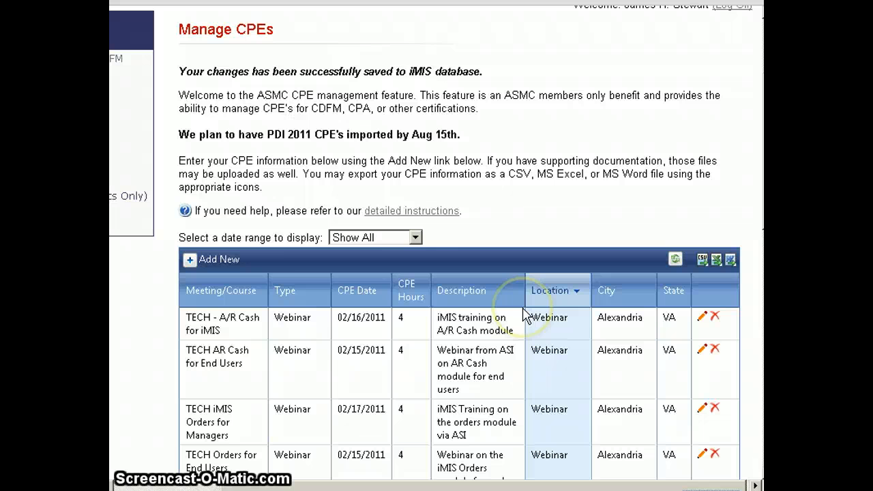
click(415, 237)
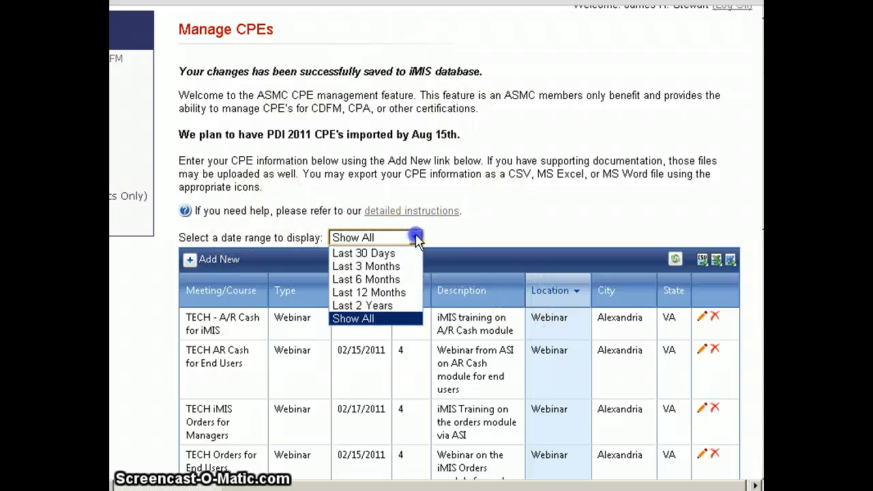
click(357, 281)
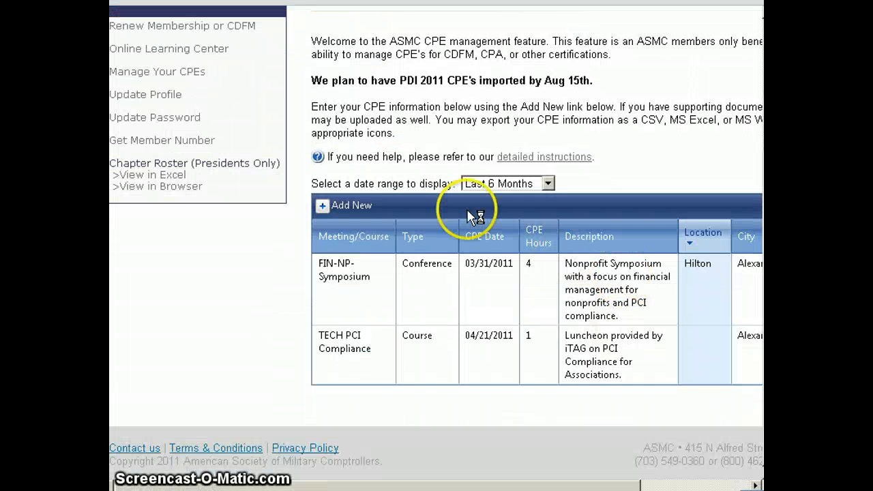
Export the CPE records filtered to the last six months to MS Excel.
drag(404, 485, 539, 484)
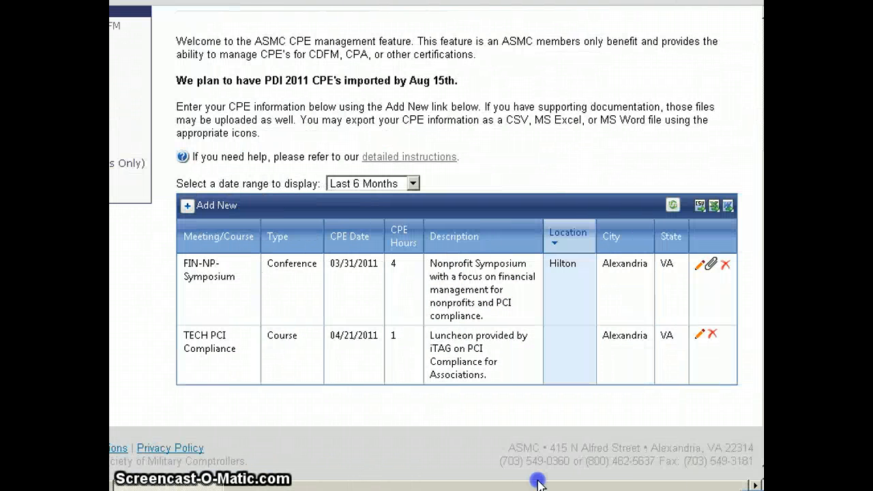
click(714, 209)
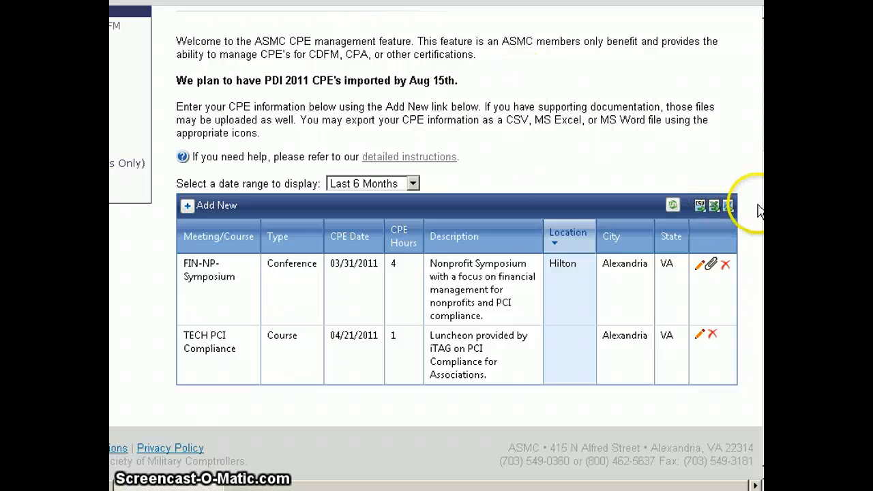
Set the date range of the CPE list back to Show All.
drag(643, 487, 549, 482)
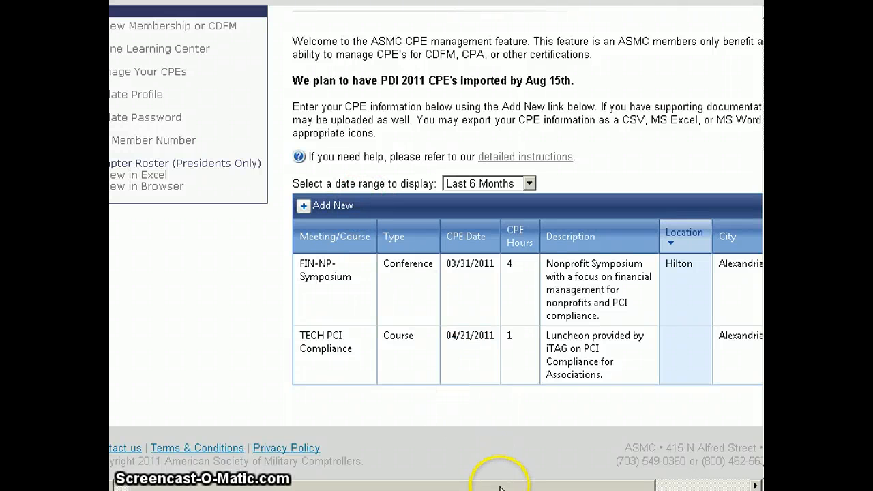
drag(501, 488, 590, 487)
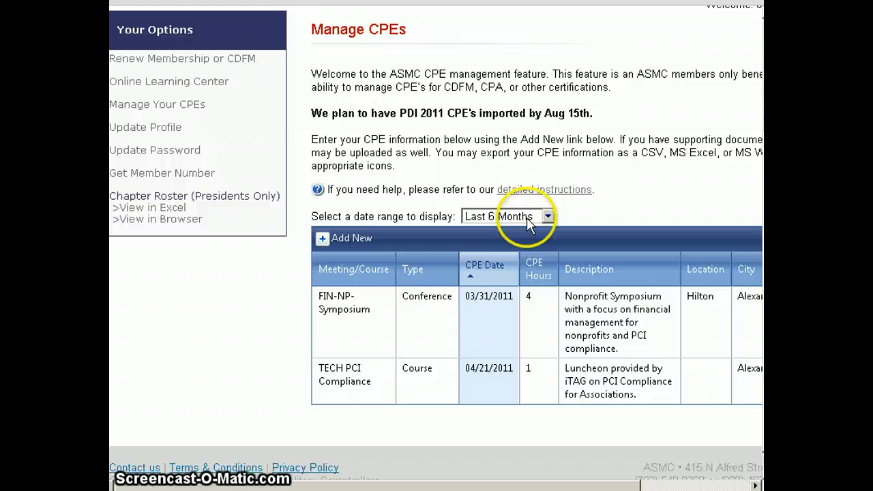
click(529, 217)
click(486, 296)
Sort the full CPE list by CPE Date in descending order and look over the records.
scroll(560, 328, down, 3)
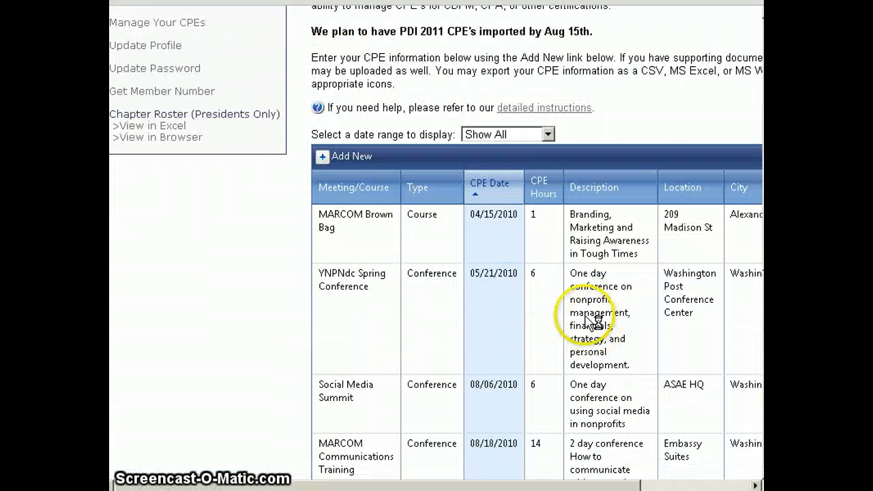
click(485, 185)
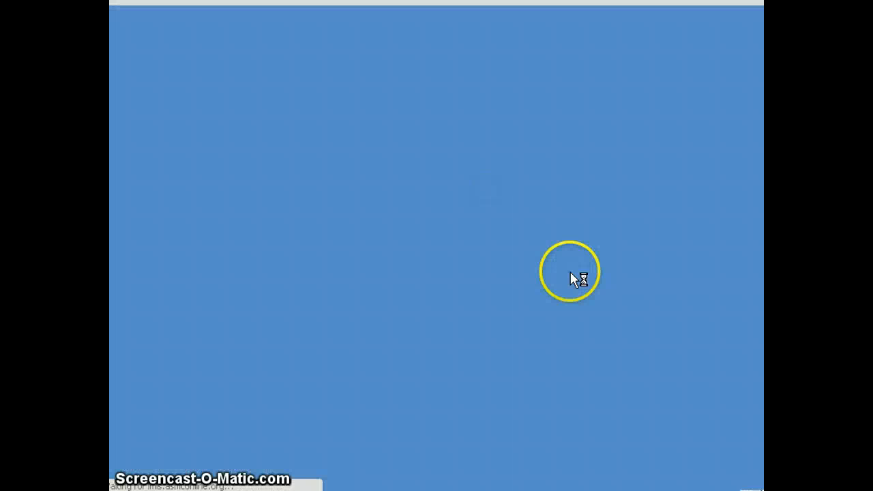
scroll(575, 273, down, 3)
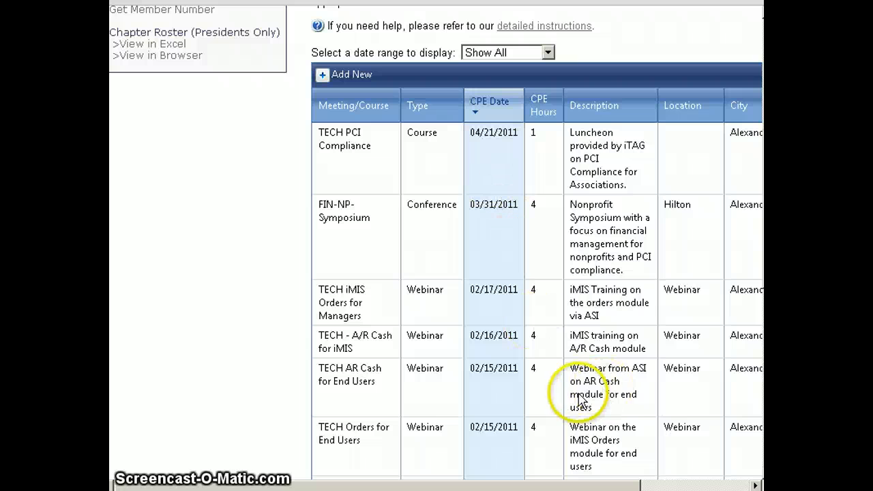
drag(609, 482, 705, 482)
scroll(400, 287, up, 5)
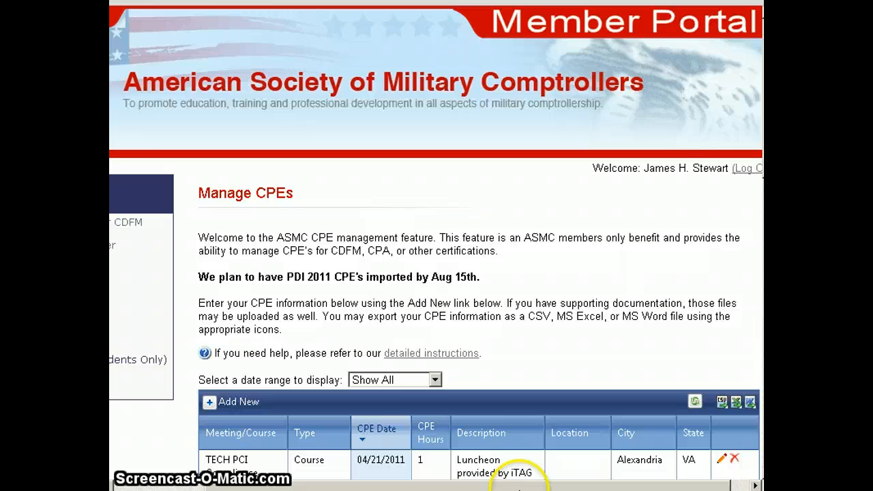
drag(525, 486, 414, 485)
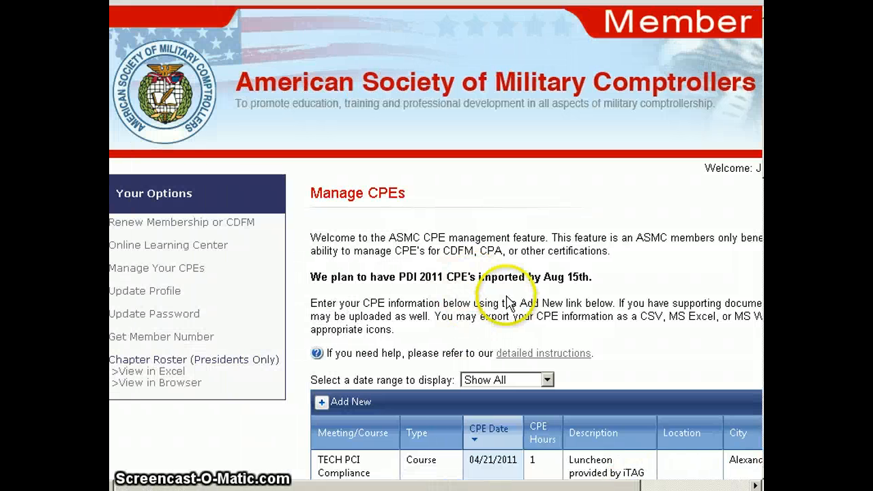